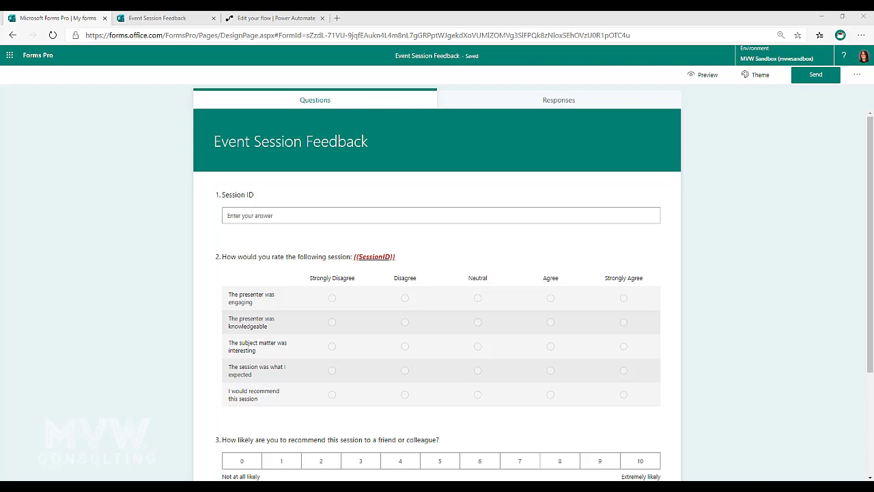
- Open the survey variables list and review the SessionID variable and its default value, closing the list when finished
click(859, 77)
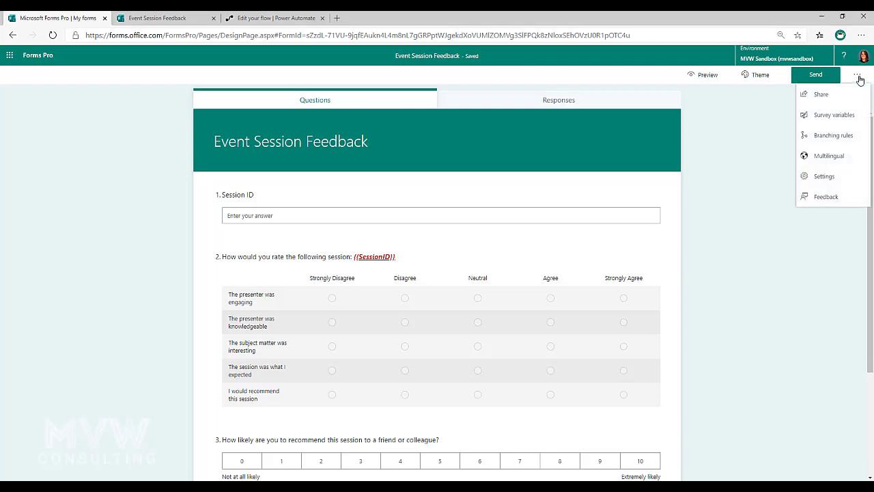
click(840, 115)
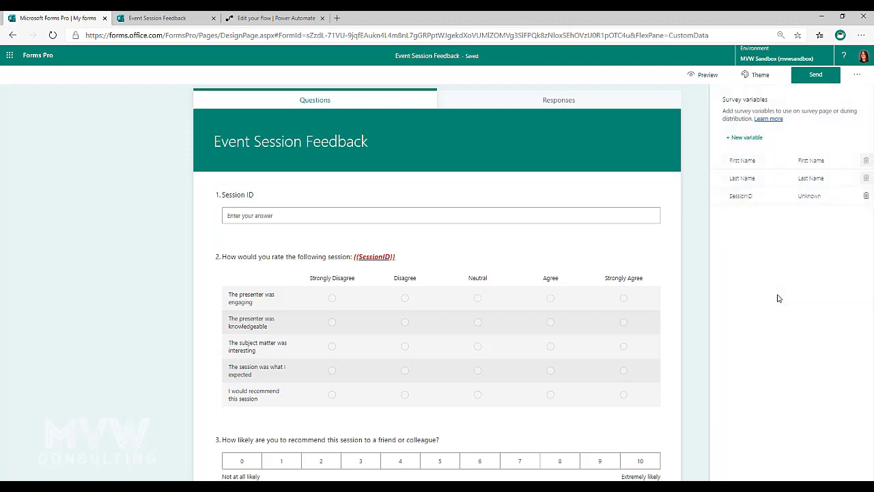
drag(767, 196, 677, 221)
click(676, 221)
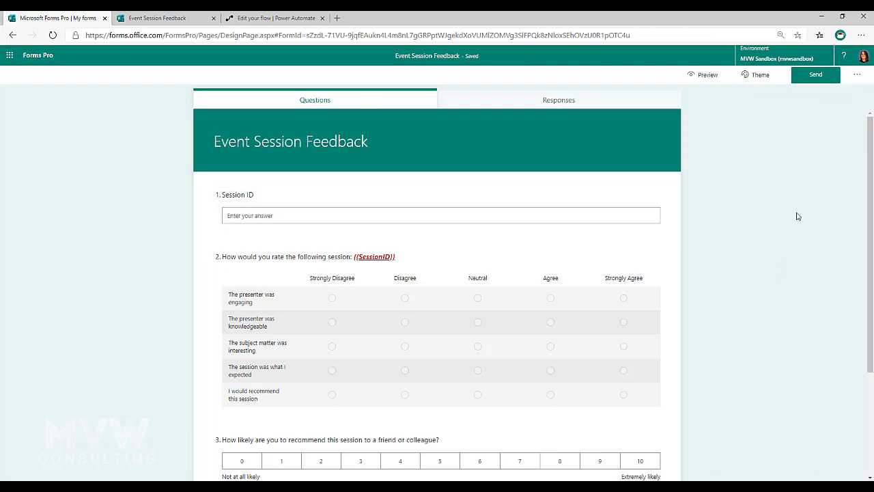
click(858, 75)
click(827, 116)
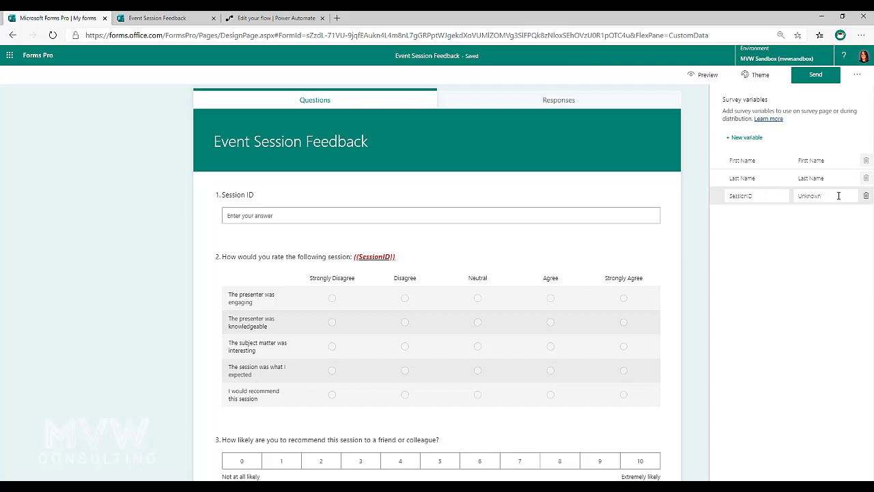
click(694, 221)
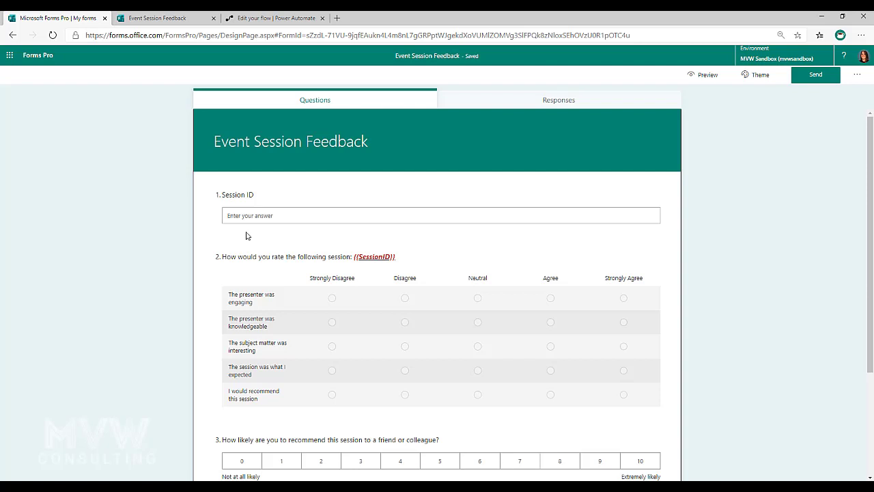
- Turn the Visible setting of the Session ID question on and back off
click(435, 209)
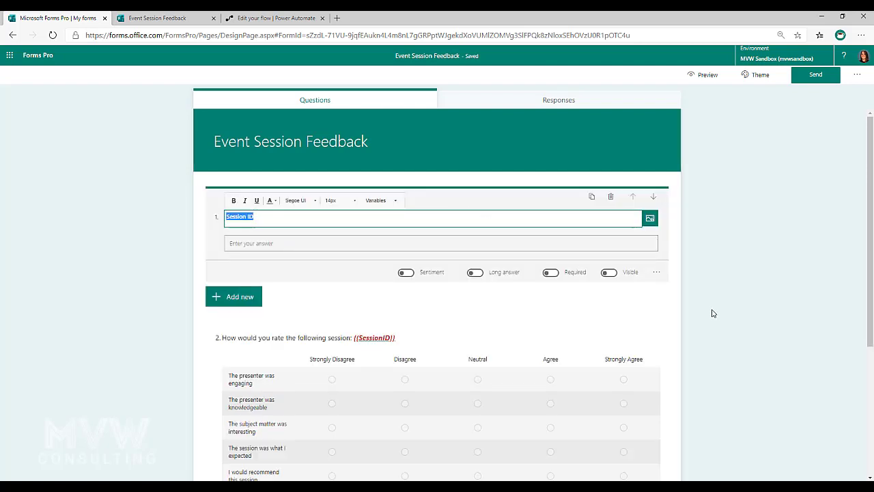
click(614, 274)
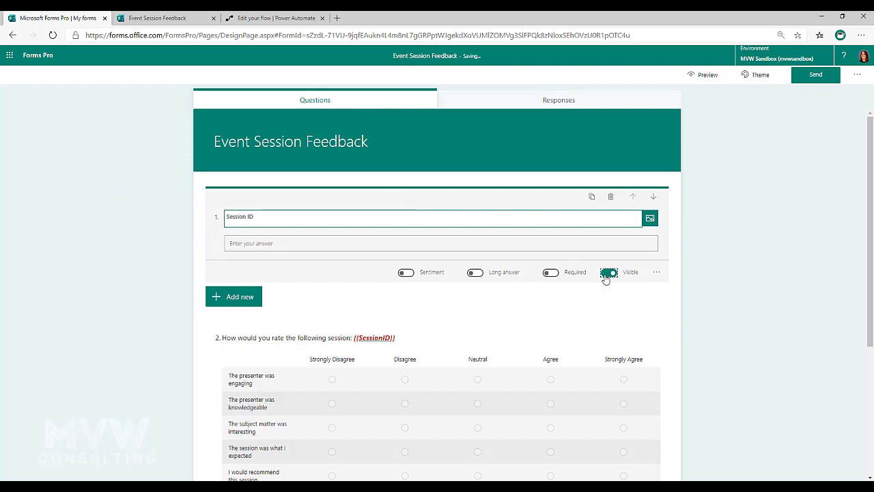
click(608, 274)
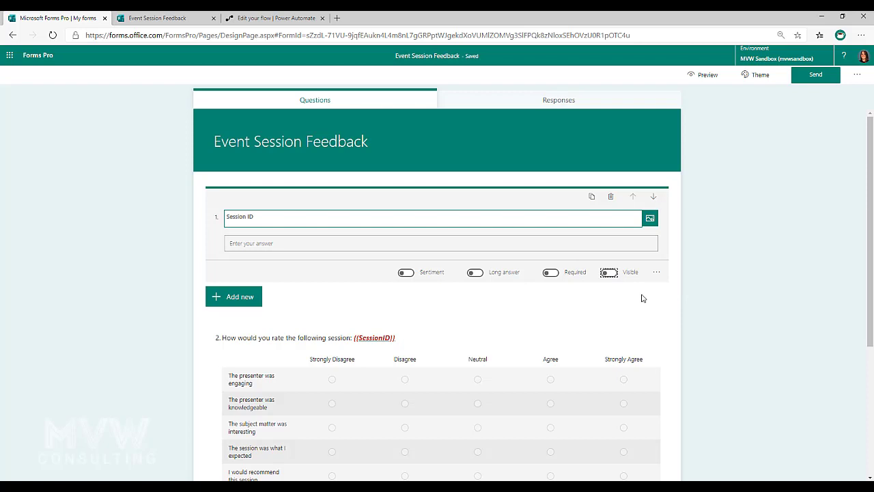
- Preview the survey as respondents see it, return to the editor, and look over the remaining questions
click(701, 75)
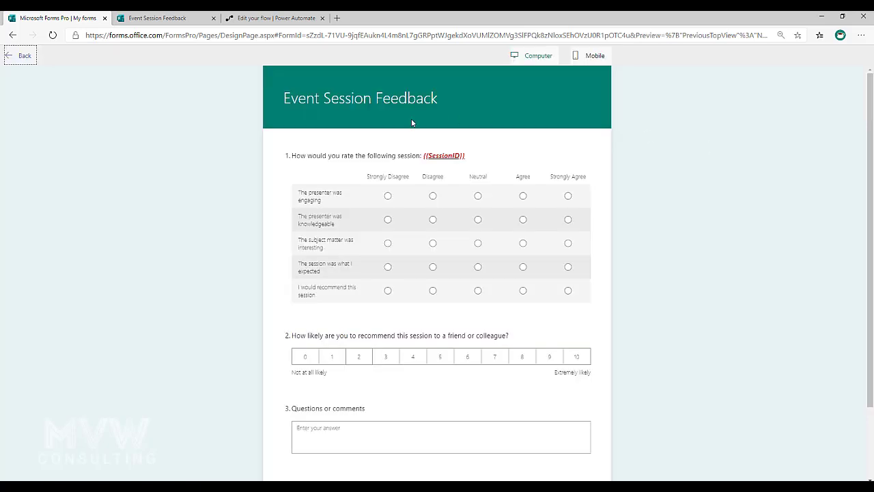
click(24, 58)
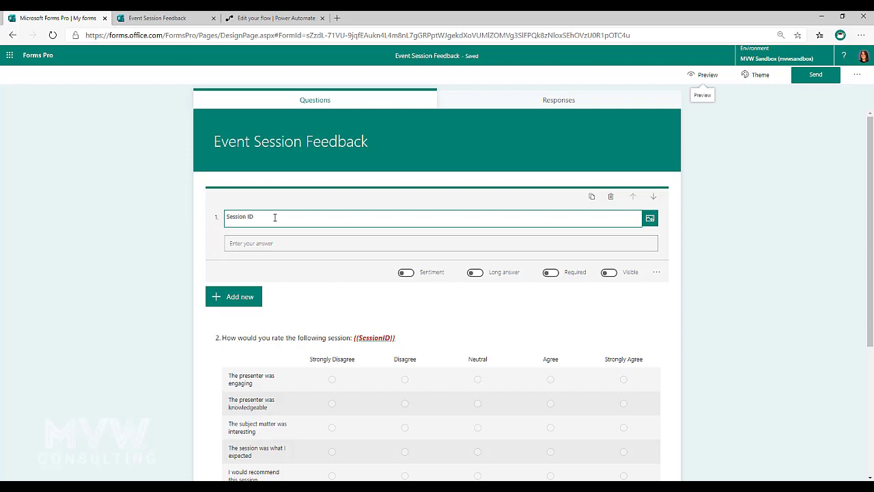
click(152, 261)
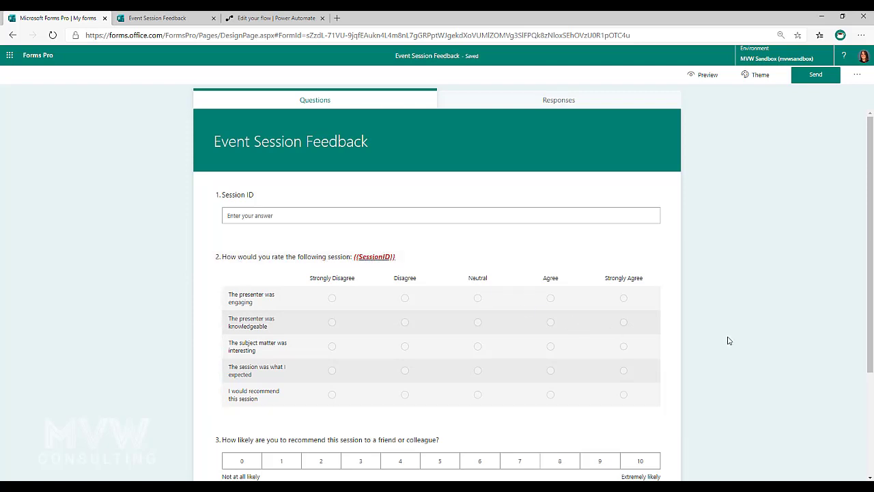
scroll(253, 277, down, 2)
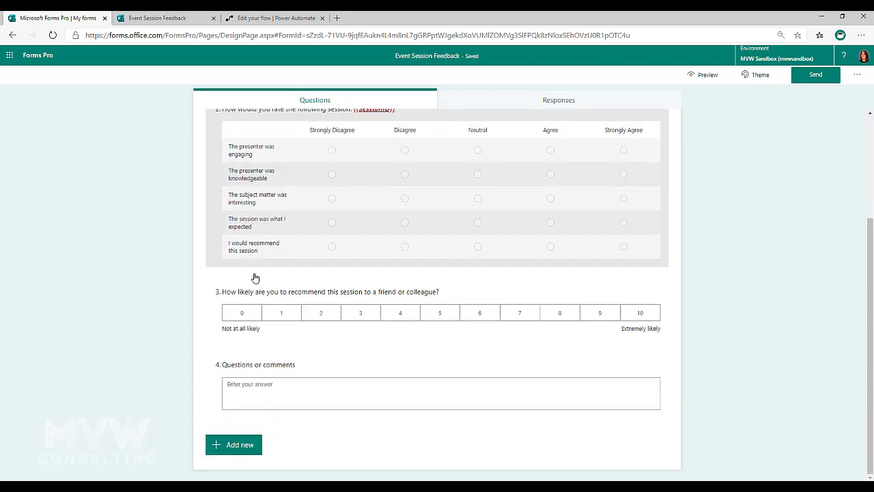
scroll(706, 274, up, 3)
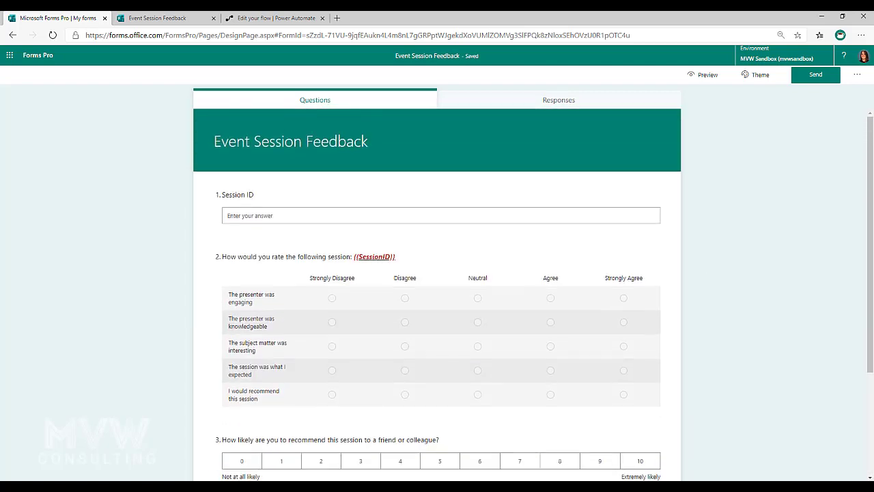
- Switch to Notepad to view the saved survey link, and open the survey's Link distribution page to see where it comes from
key(alt+Tab)
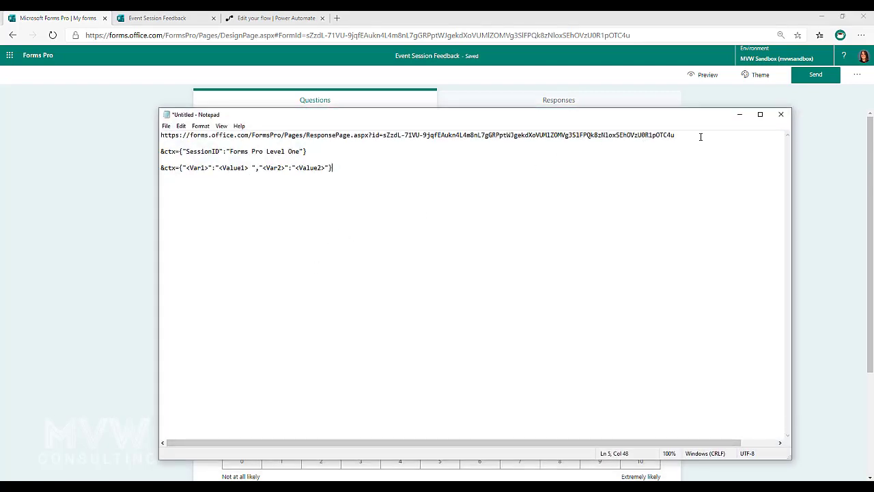
drag(688, 134, 109, 132)
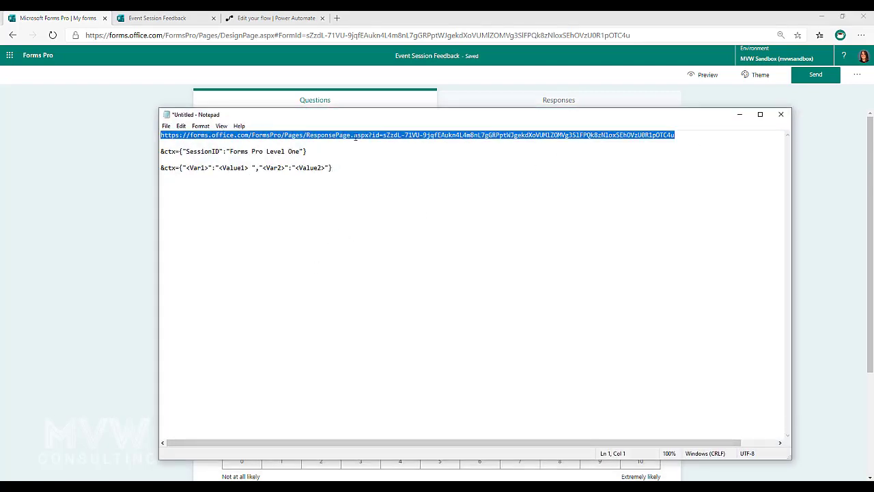
click(815, 75)
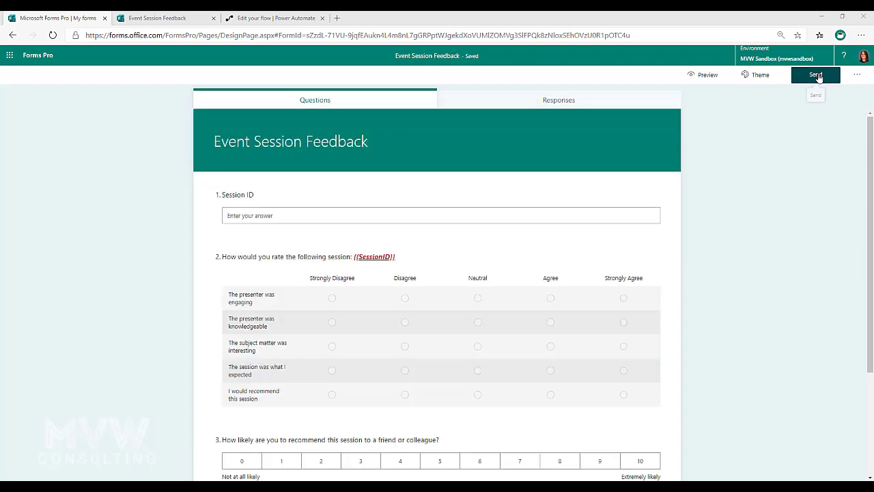
click(477, 98)
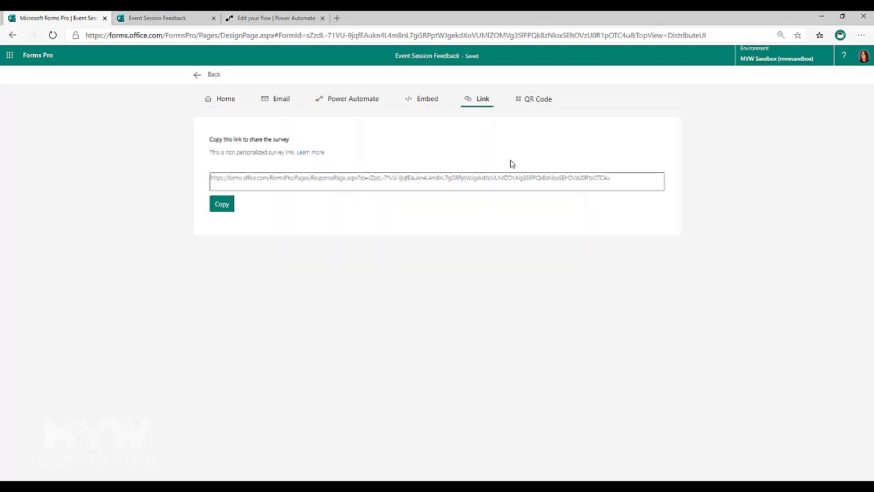
click(616, 177)
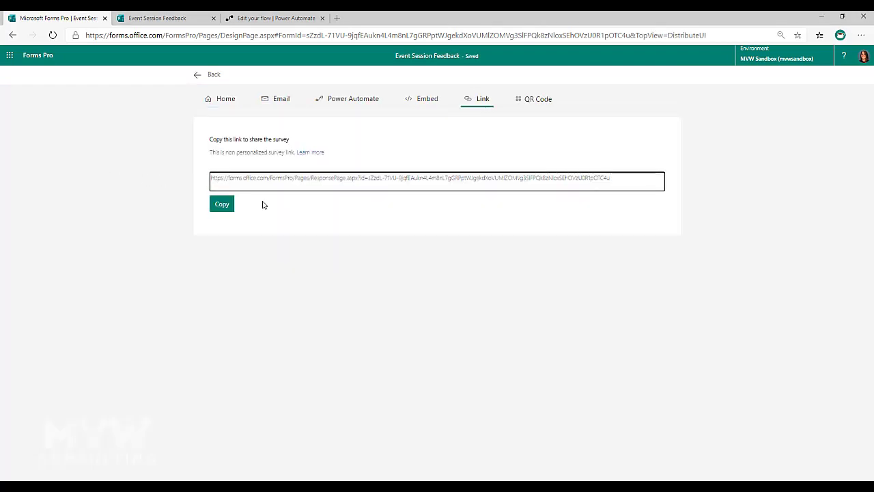
- Return to Notepad and examine the &ctx parameter that passes SessionID, along with the template for passing multiple variables
key(alt+Tab)
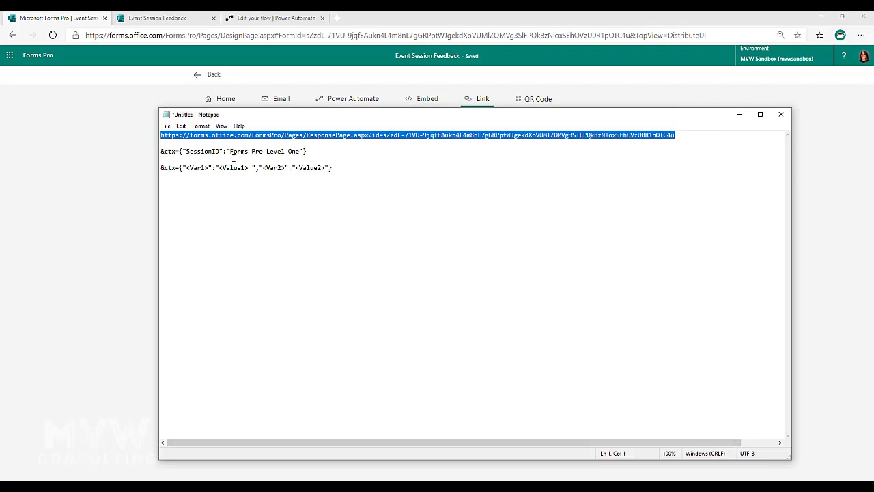
click(300, 150)
drag(317, 151, 132, 151)
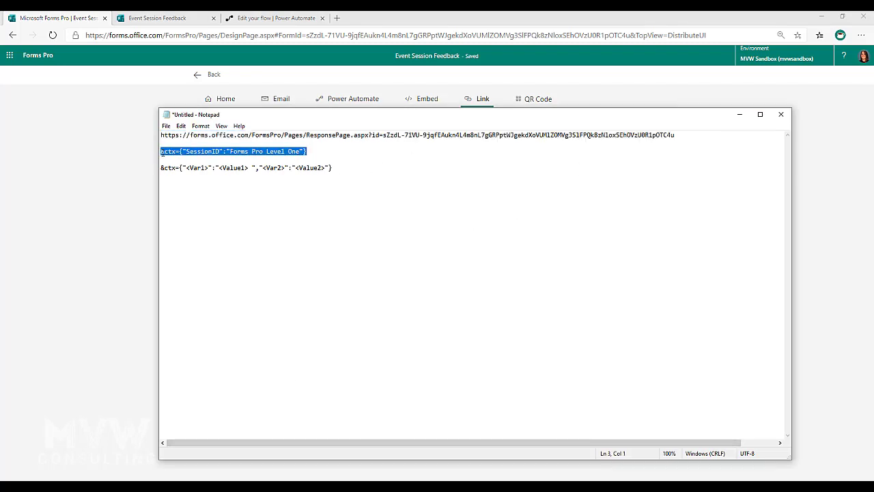
click(162, 153)
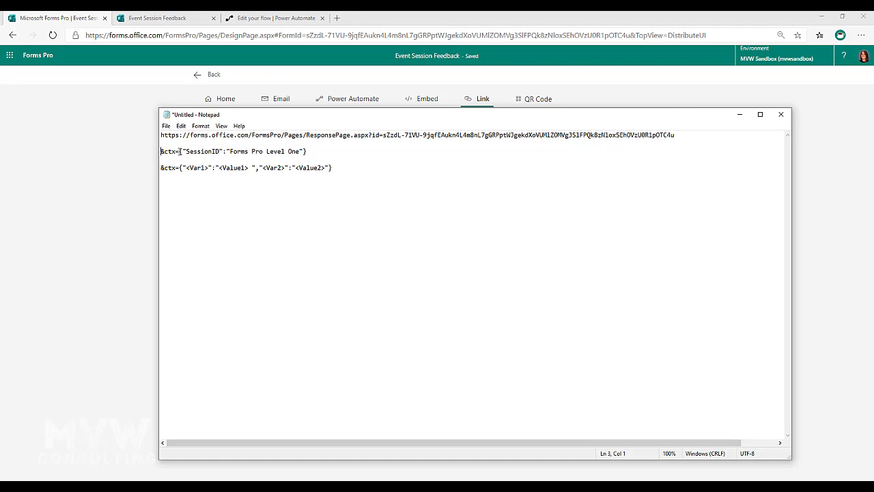
drag(179, 151, 224, 151)
drag(227, 151, 304, 151)
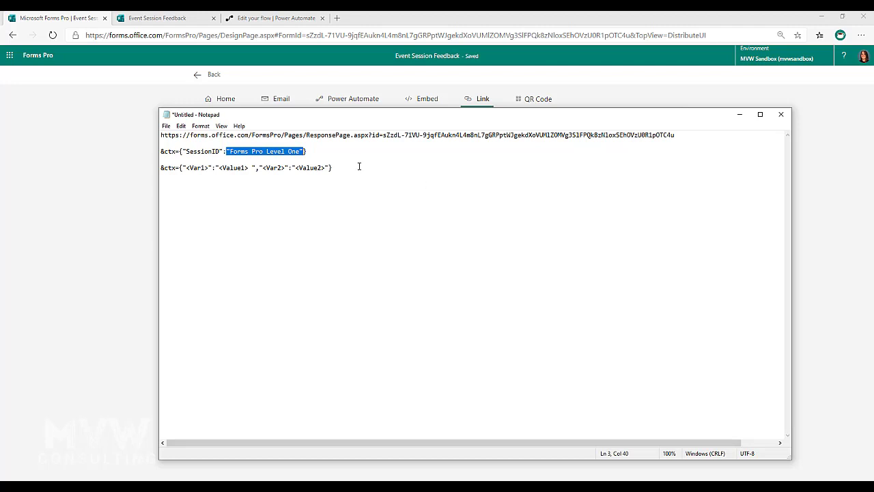
drag(334, 167, 158, 168)
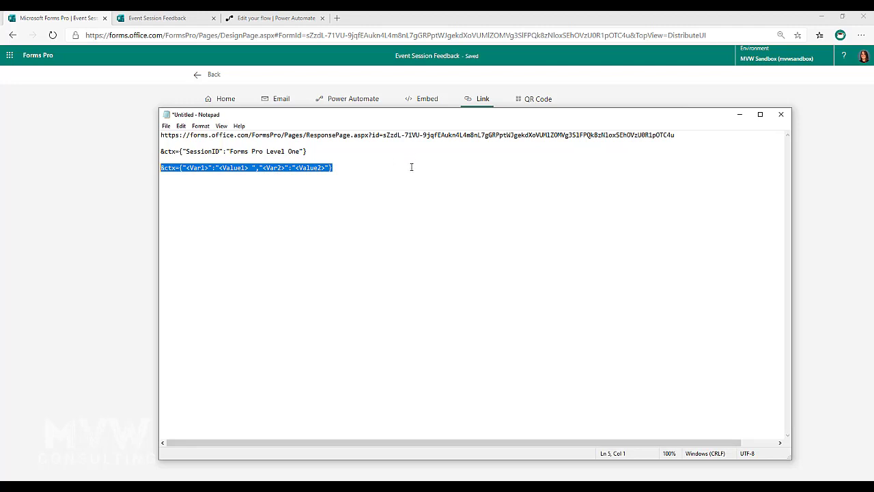
click(326, 149)
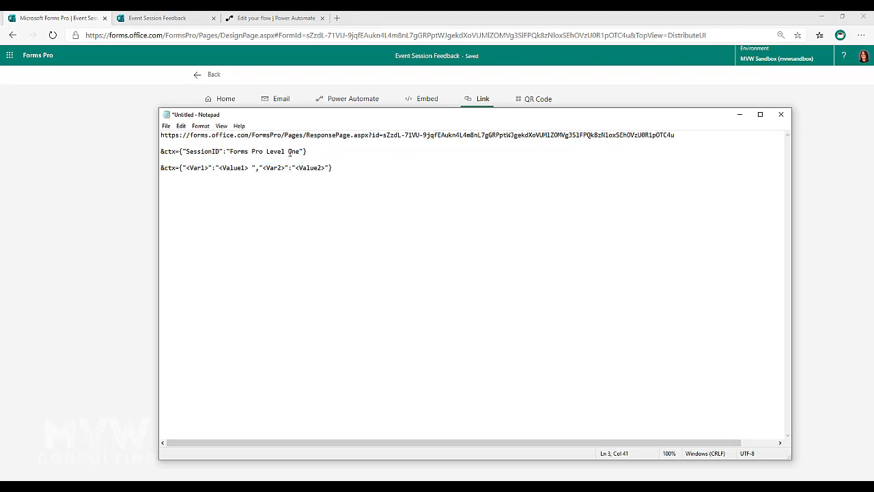
drag(294, 151, 131, 132)
- Switch to the live Event Session Feedback survey and inspect the SessionID context parameter in its web address
click(146, 18)
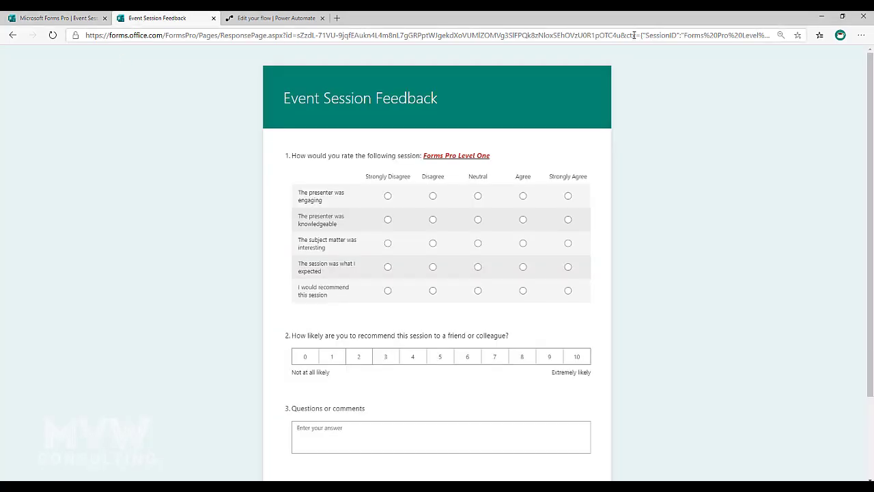
drag(641, 34, 789, 34)
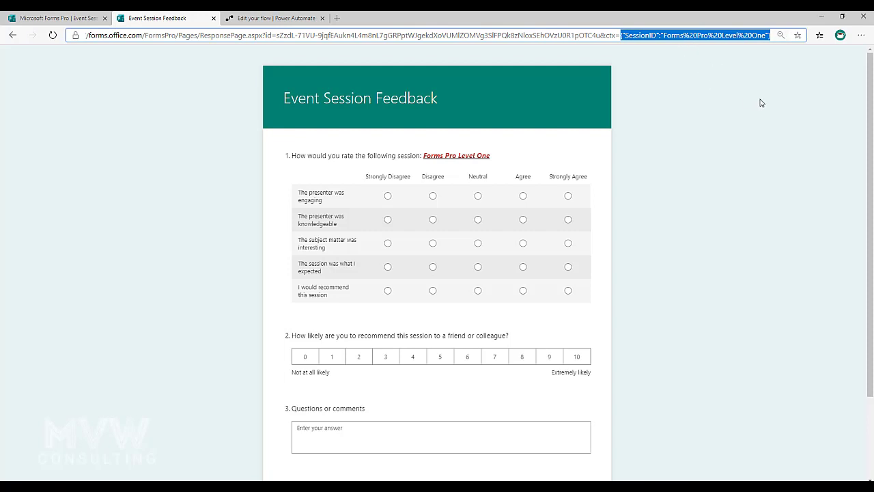
click(744, 75)
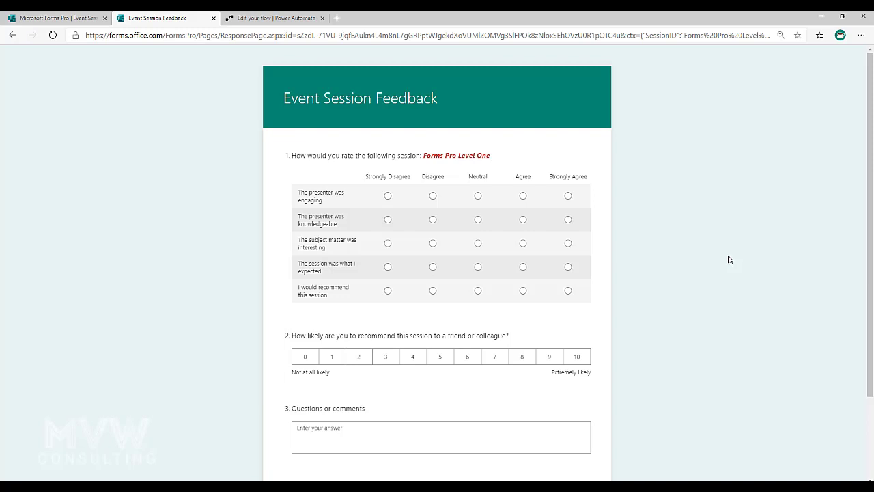
- Submit the survey with Strongly Agree for every statement except Agree for "The session was what I expected", and a recommendation score of 9
click(568, 197)
click(568, 220)
click(568, 244)
click(523, 268)
click(567, 290)
click(549, 357)
scroll(238, 319, down, 2)
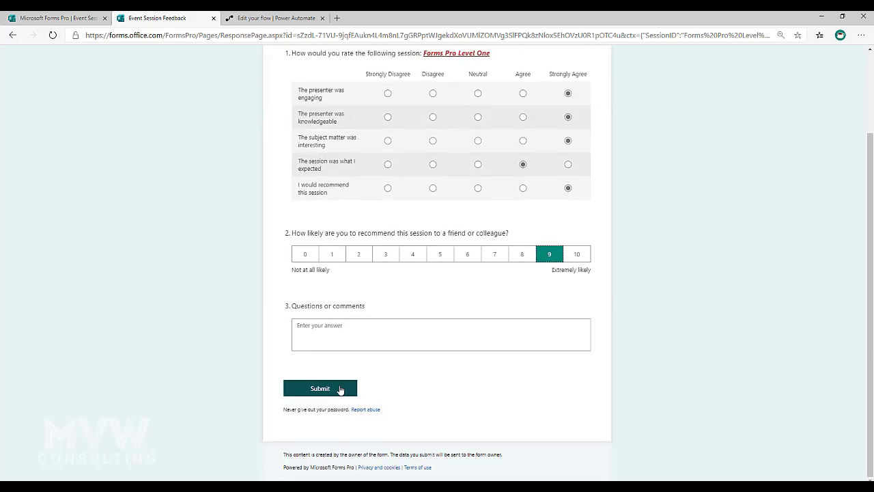
click(340, 389)
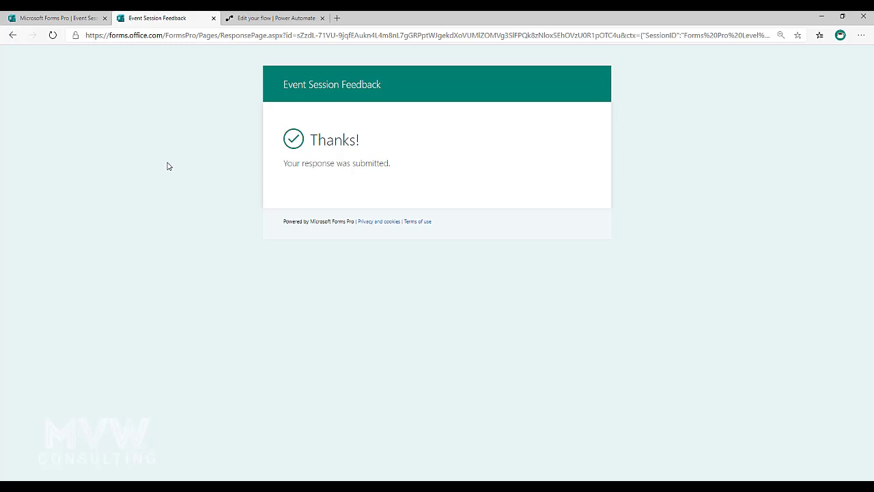
- Switch to the Power Automate flow and examine the New Survey Response Received trigger settings and the Parse JSON content and schema
click(284, 19)
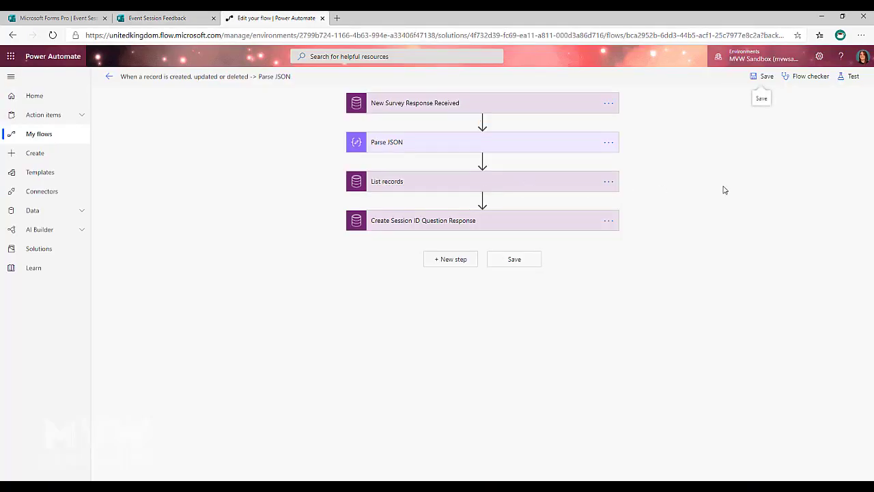
click(441, 109)
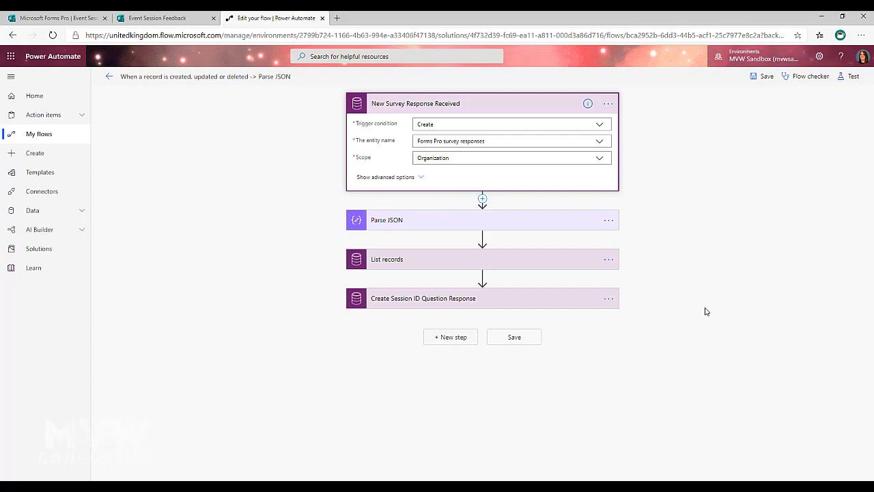
click(411, 227)
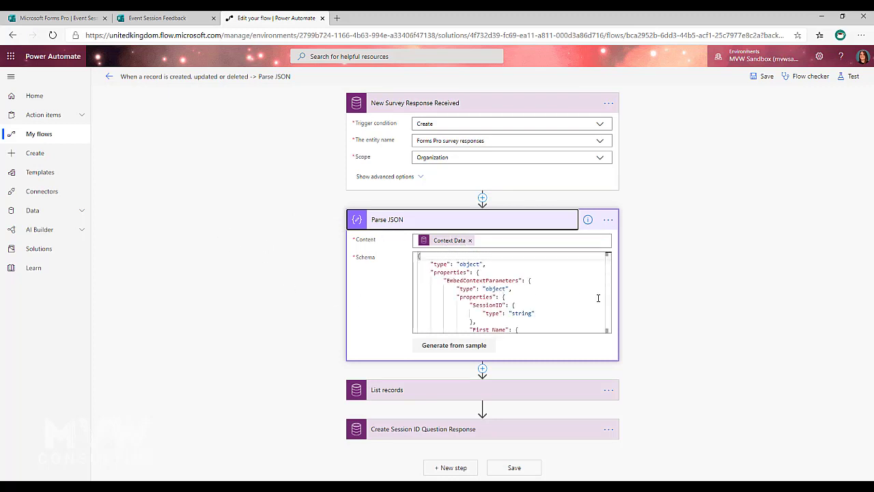
drag(607, 277, 606, 326)
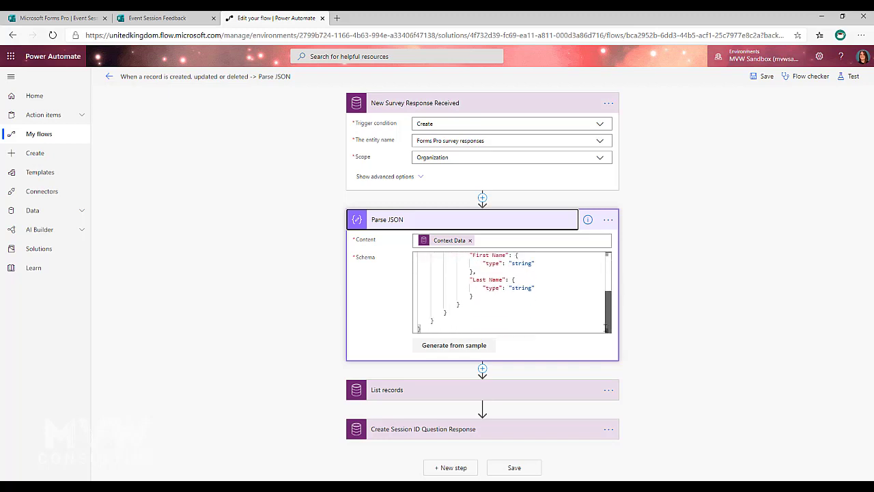
scroll(606, 326, up, 5)
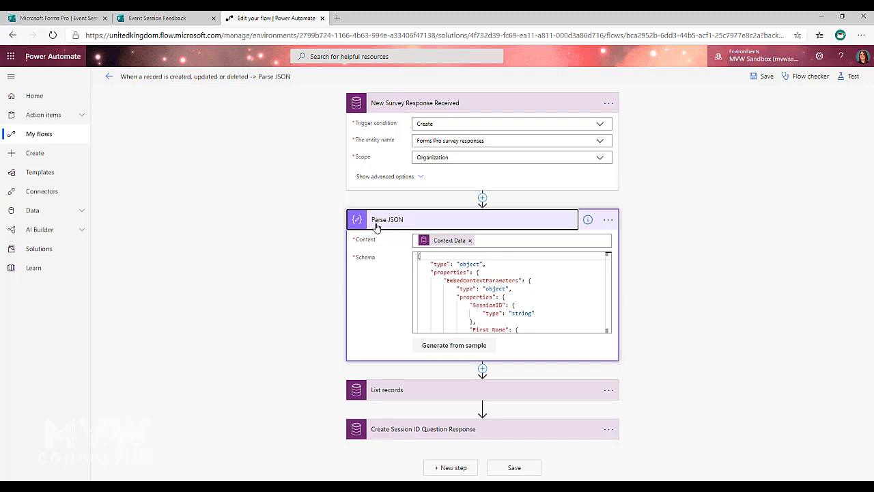
click(416, 101)
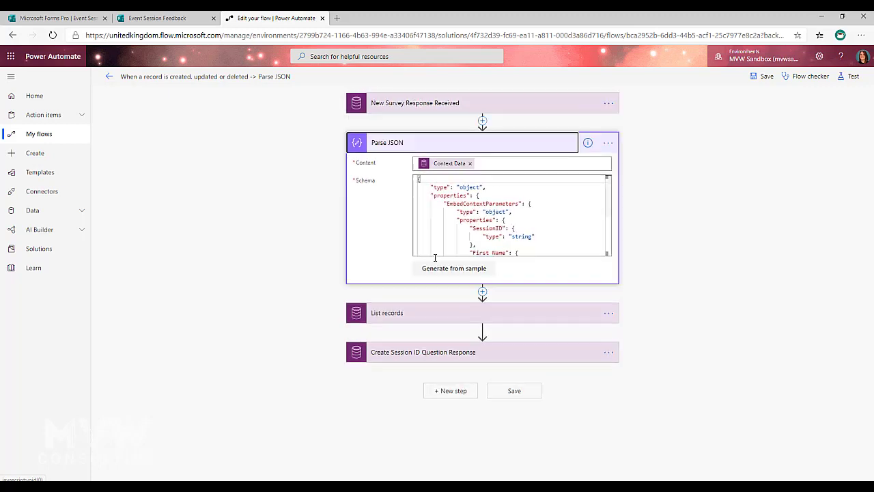
- Examine the List records action's entity and its advanced Filter Query on question text and source survey identifier
click(402, 142)
click(400, 187)
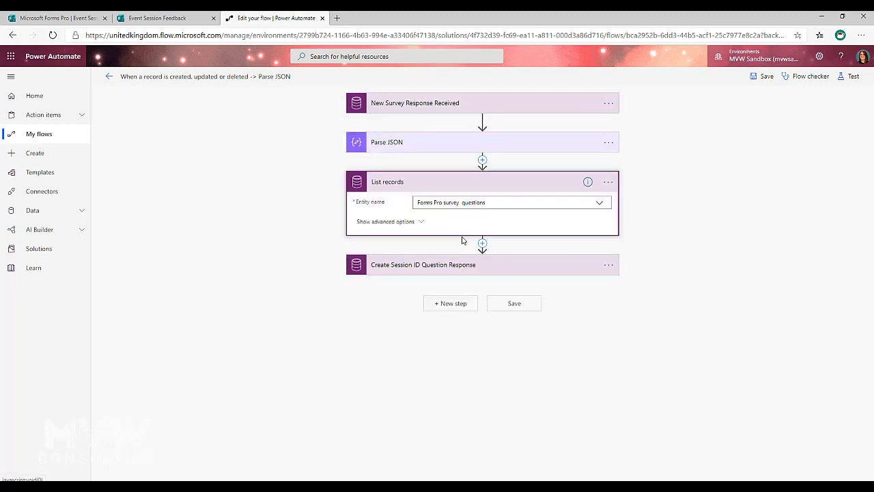
click(409, 222)
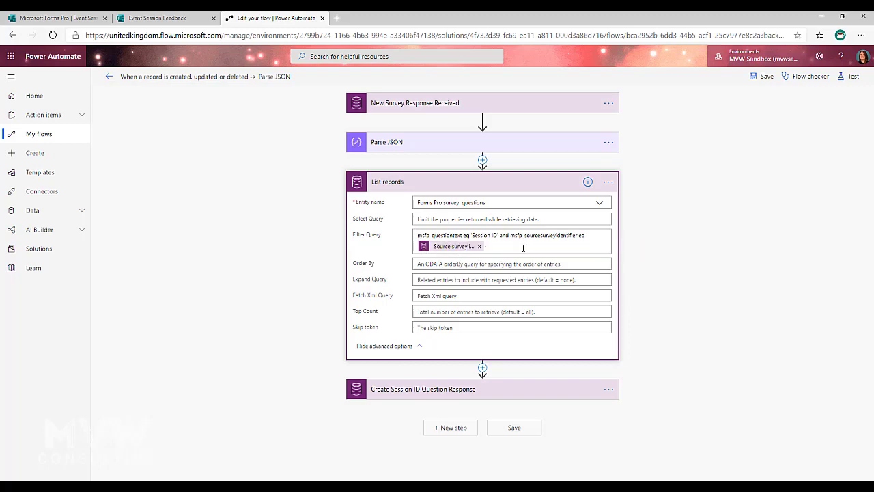
click(418, 235)
drag(418, 235, 461, 231)
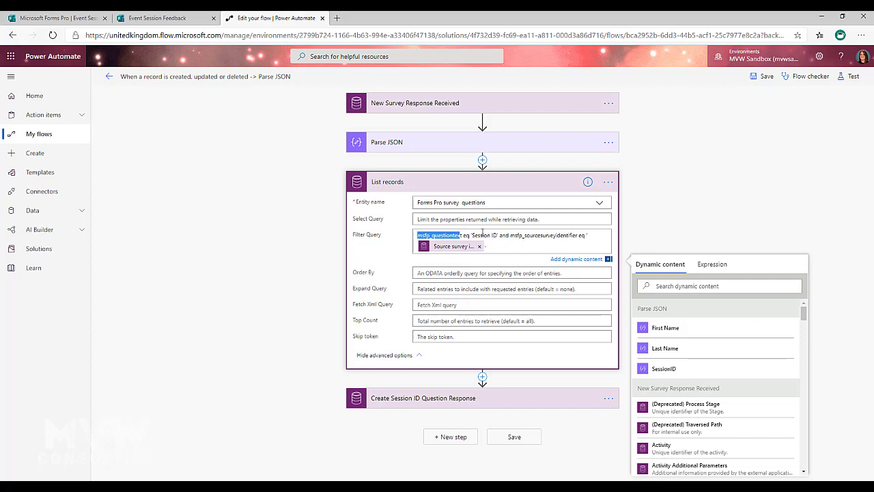
click(476, 235)
drag(472, 235, 496, 235)
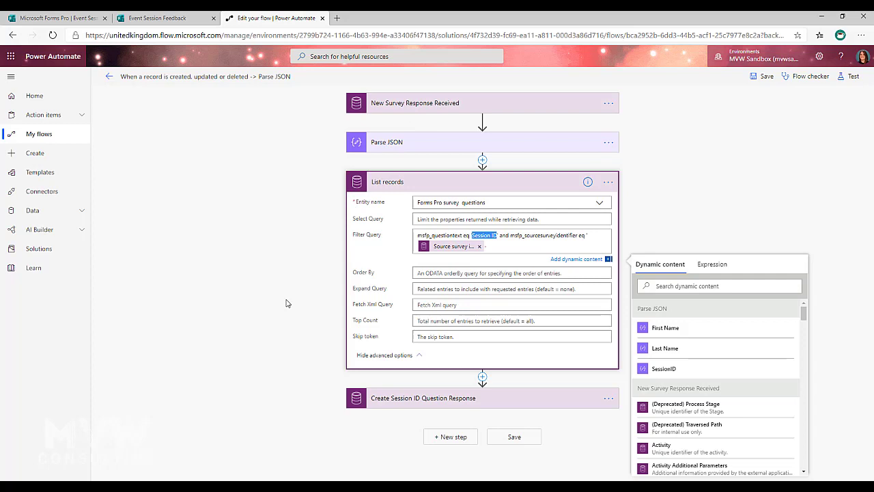
click(397, 192)
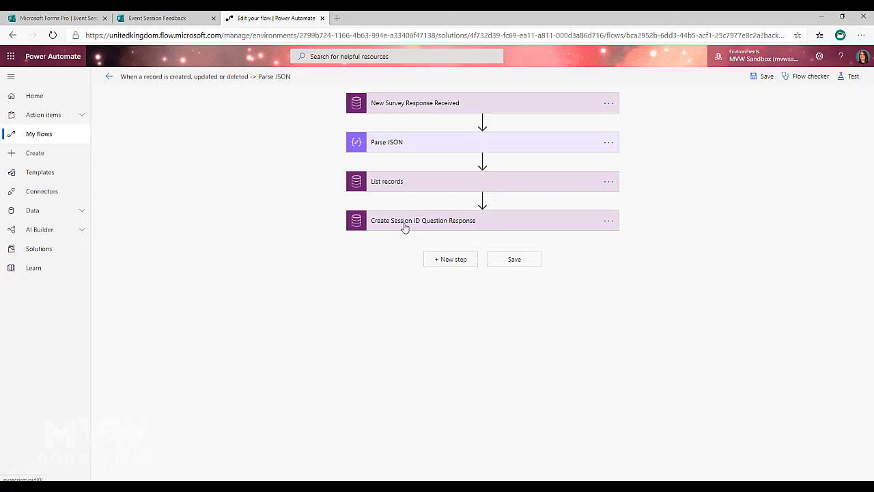
- Examine the Create Session ID Question Response fields and locate the Parse JSON SessionID value in the dynamic content for Name
click(405, 227)
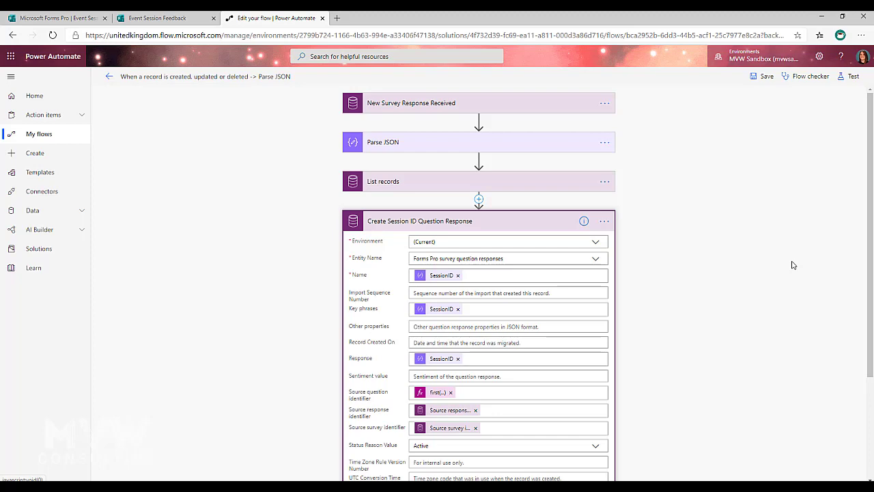
scroll(748, 270, down, 2)
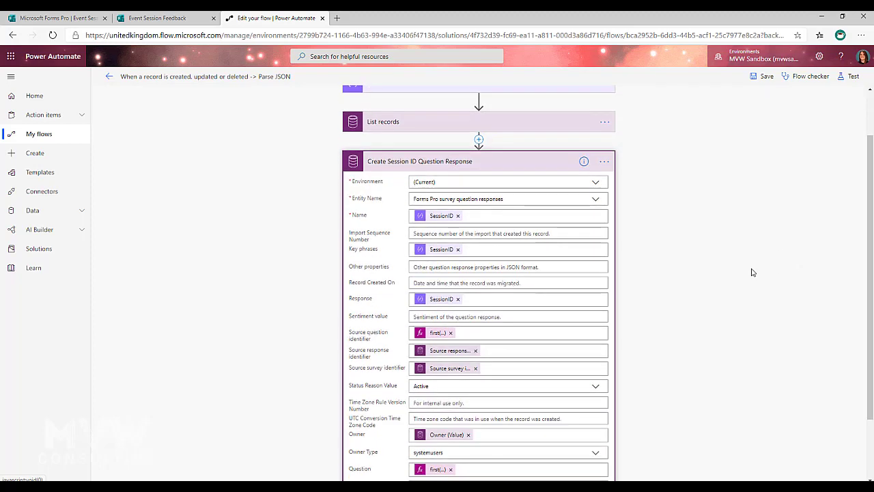
scroll(751, 271, up, 2)
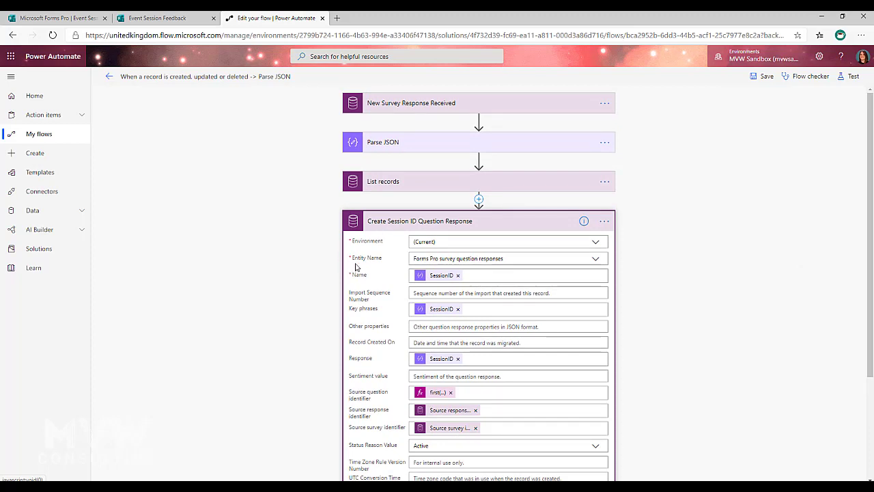
scroll(683, 324, down, 2)
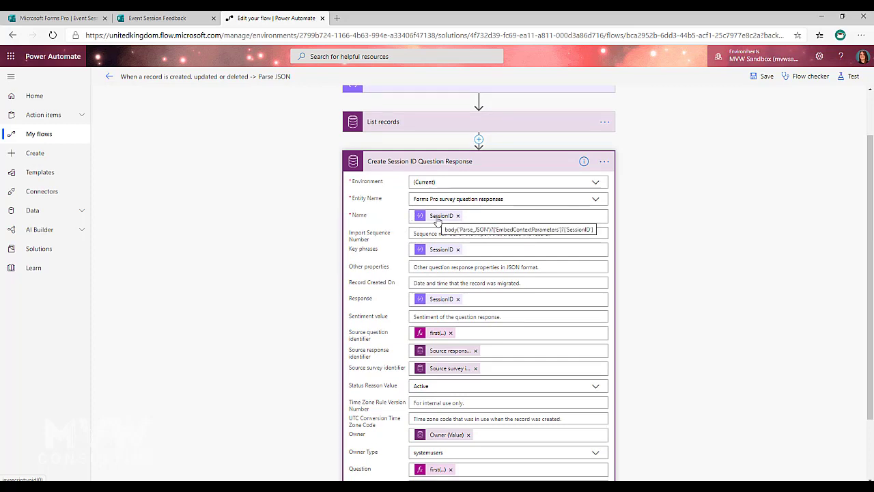
click(472, 216)
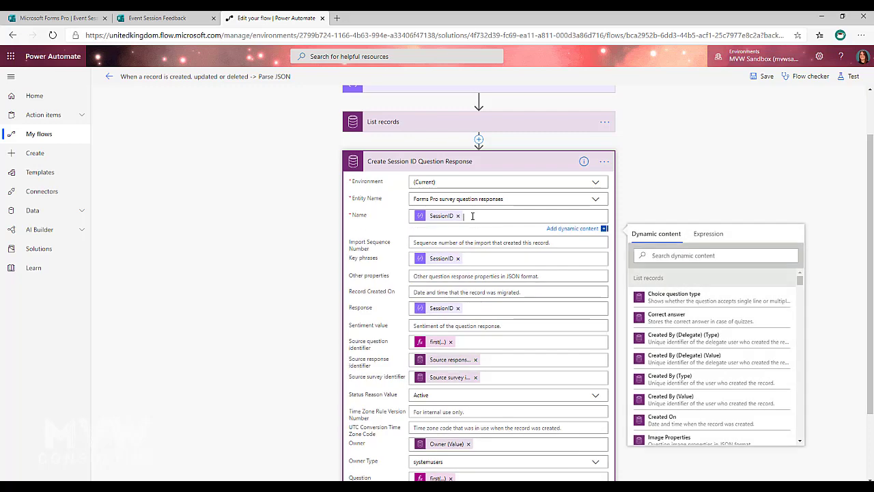
drag(800, 280, 798, 332)
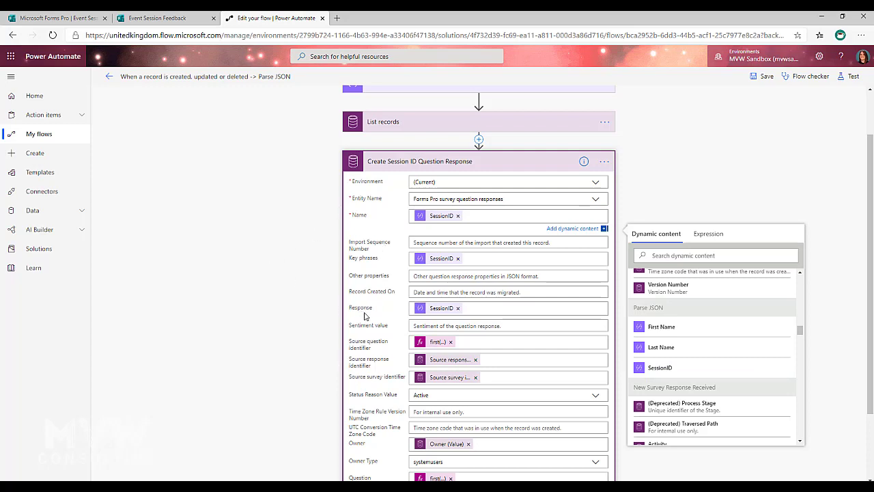
scroll(372, 311, down, 1)
scroll(375, 309, down, 1)
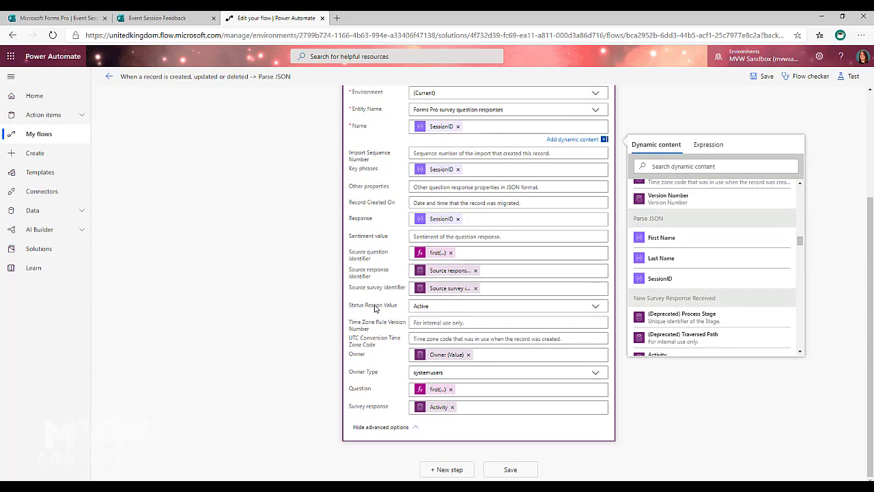
- Inspect the Source question identifier expression and the mappings for source response, source survey, Question and Survey response
click(438, 253)
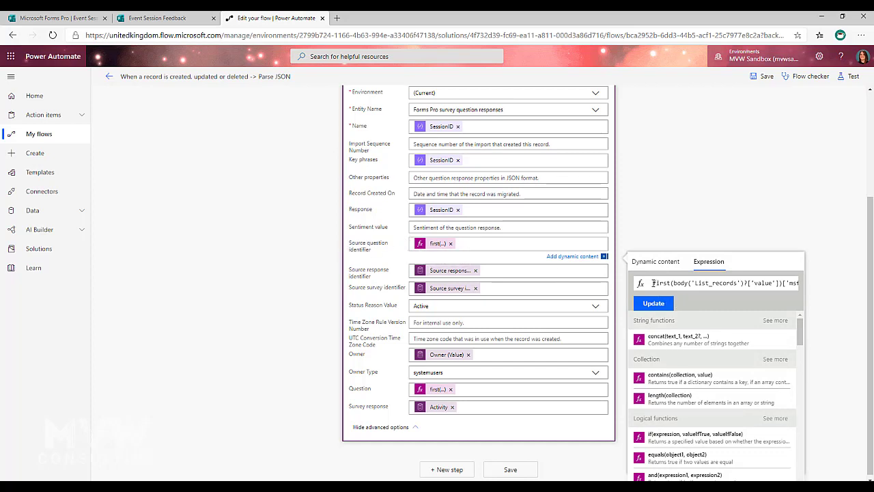
drag(702, 283, 806, 287)
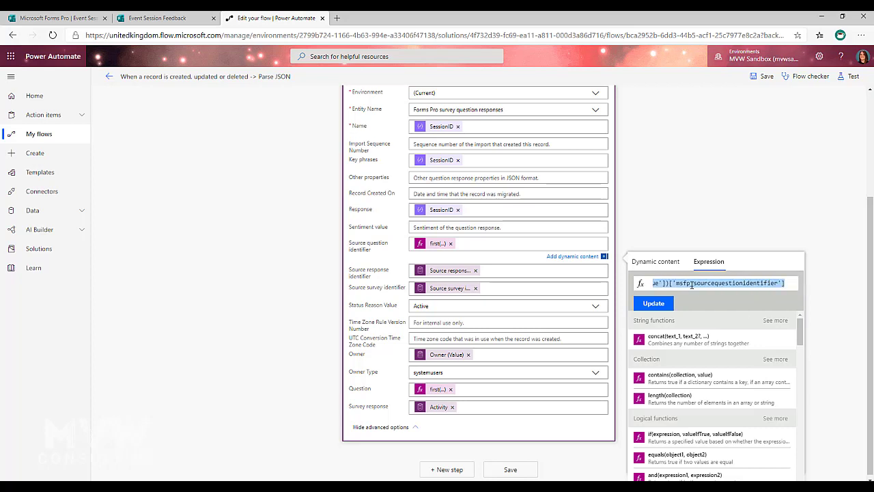
scroll(697, 209, up, 1)
scroll(697, 208, up, 3)
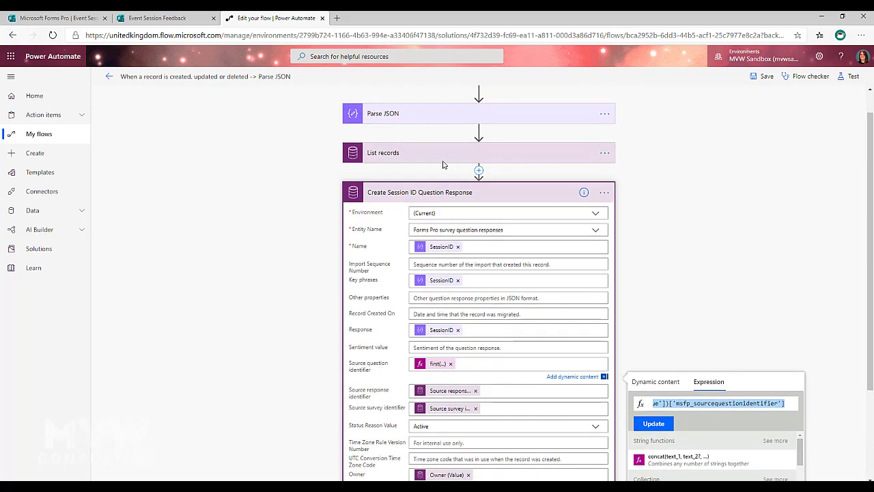
scroll(528, 302, down, 4)
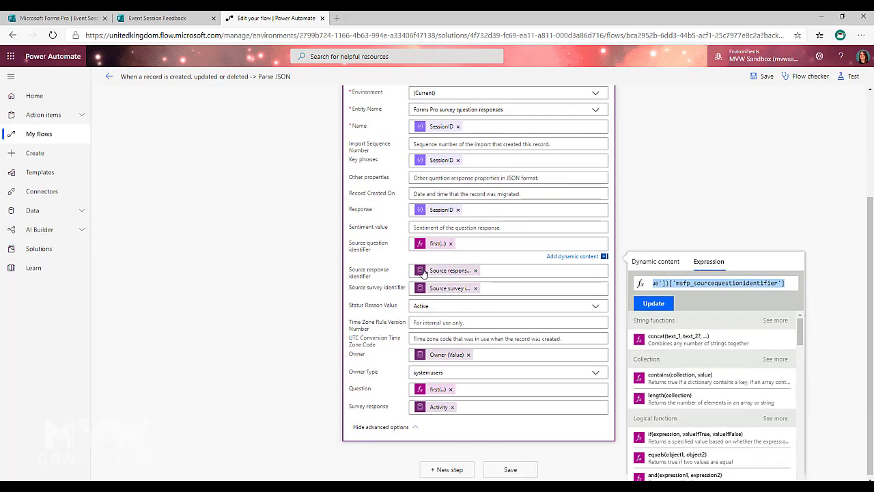
mouse_move(423, 273)
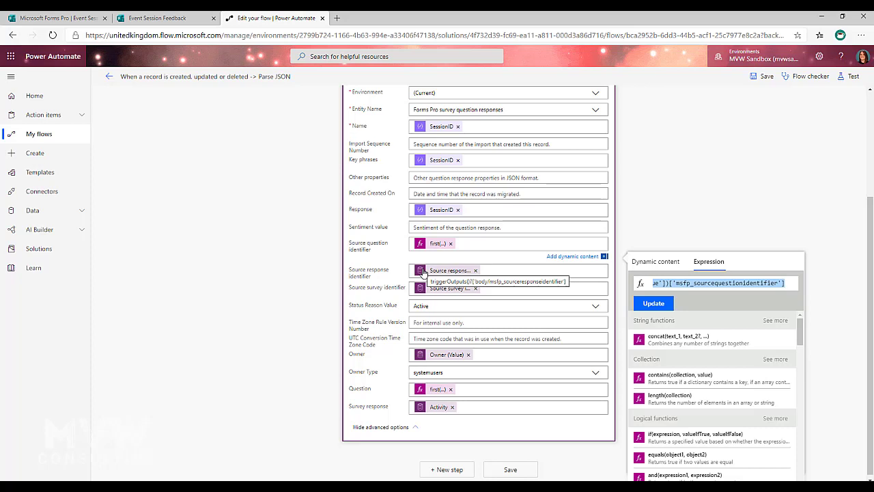
mouse_move(431, 293)
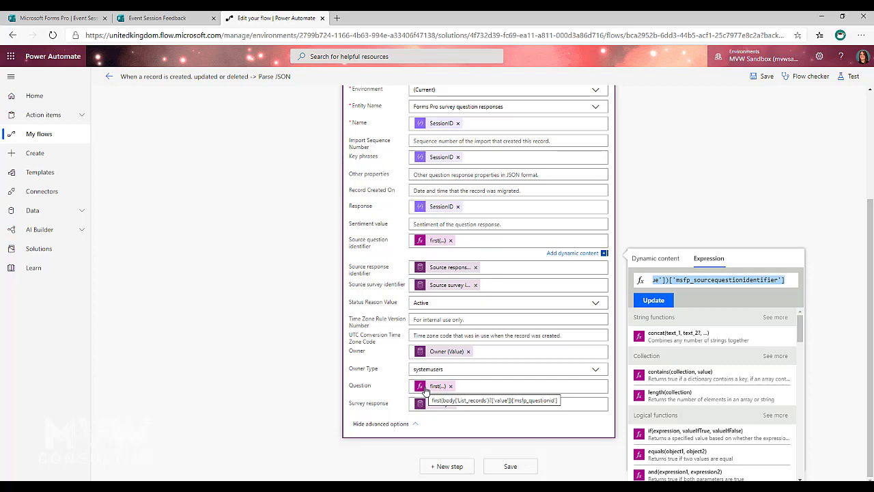
scroll(475, 225, up, 3)
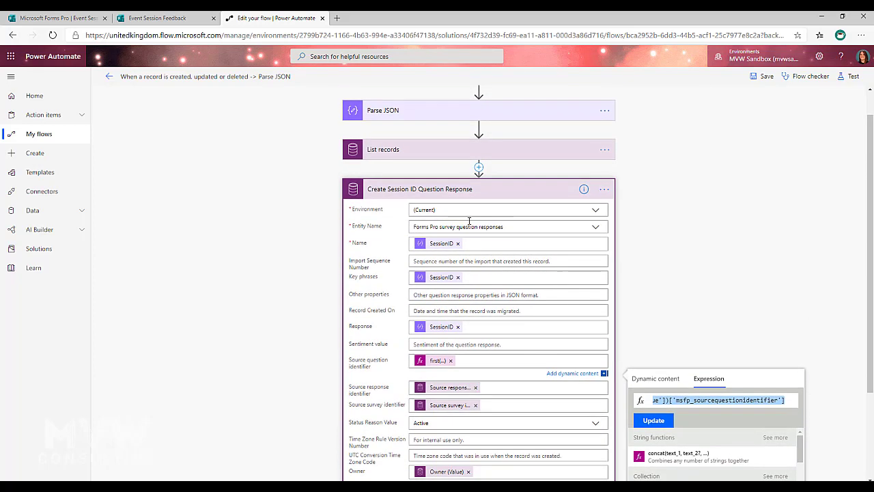
scroll(358, 305, down, 3)
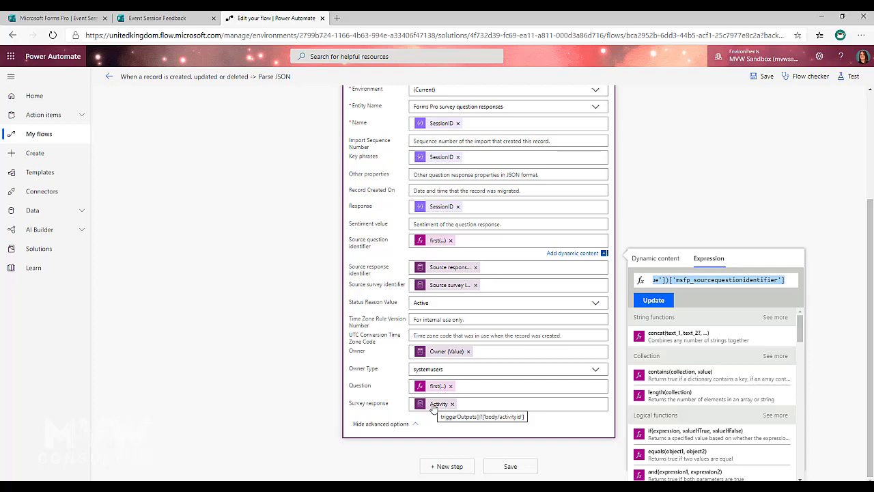
scroll(377, 342, up, 4)
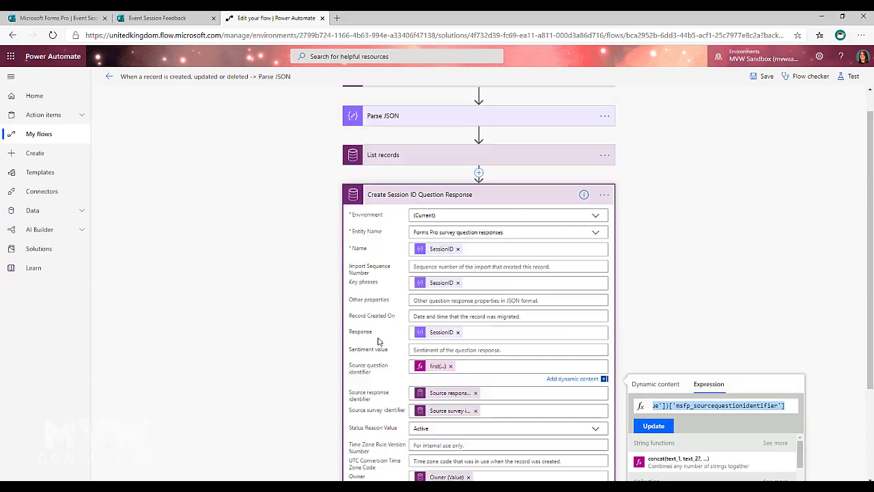
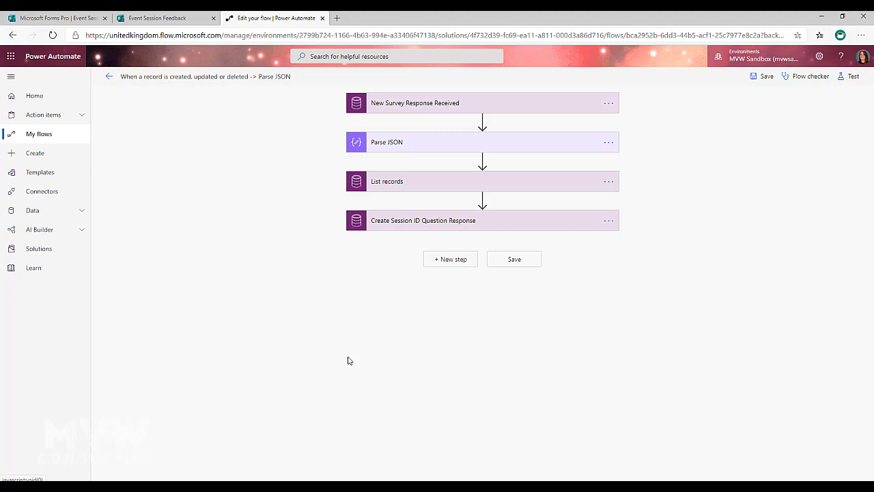
- Switch to the Event Session Feedback survey in Forms Pro and export all of its responses to Excel
click(59, 16)
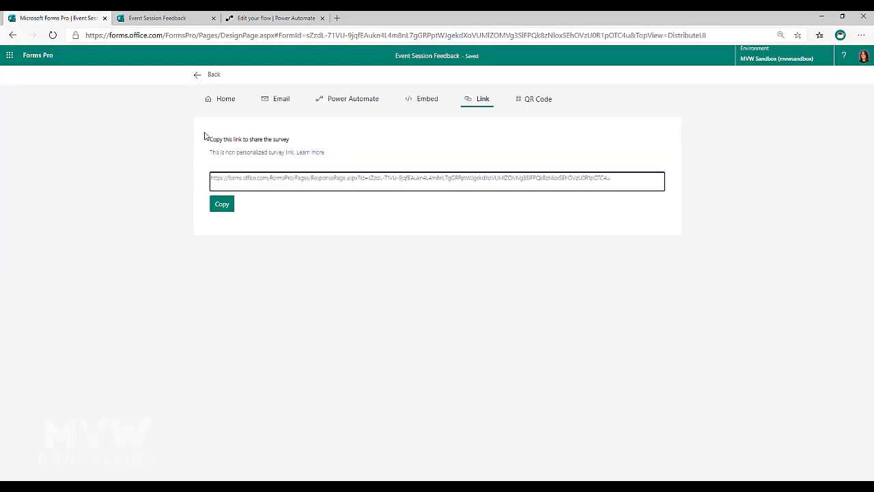
click(195, 74)
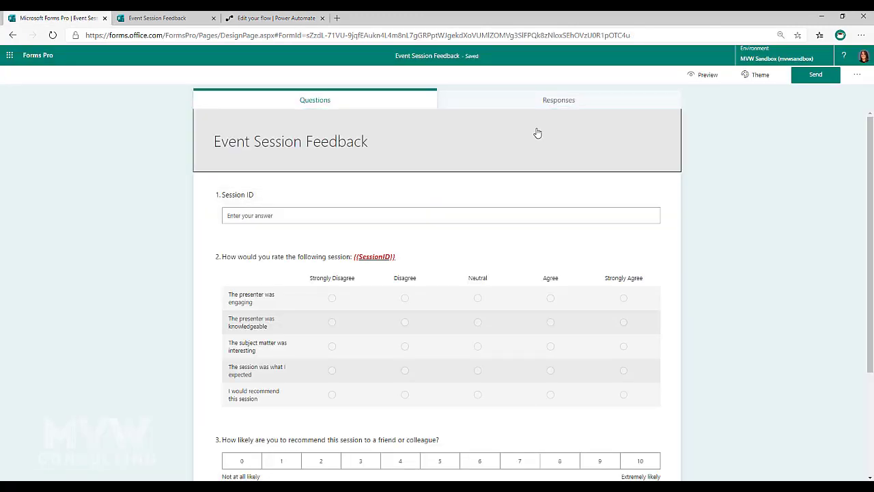
click(586, 105)
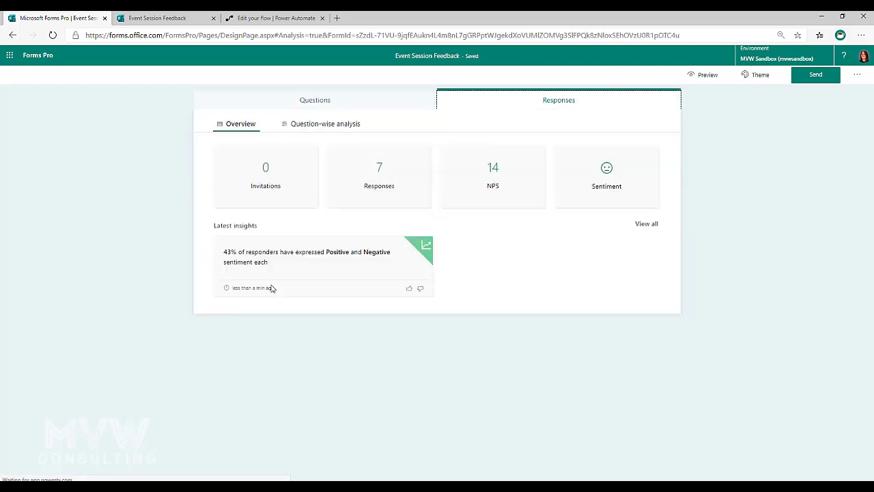
click(380, 173)
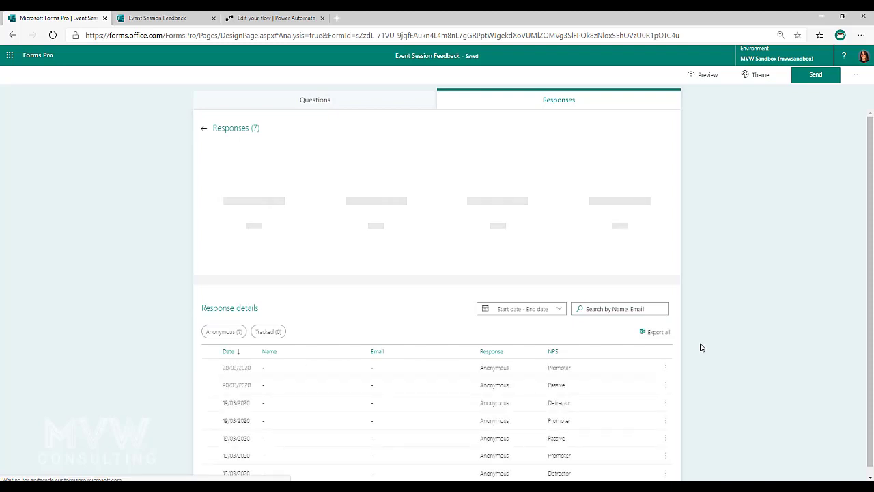
click(654, 332)
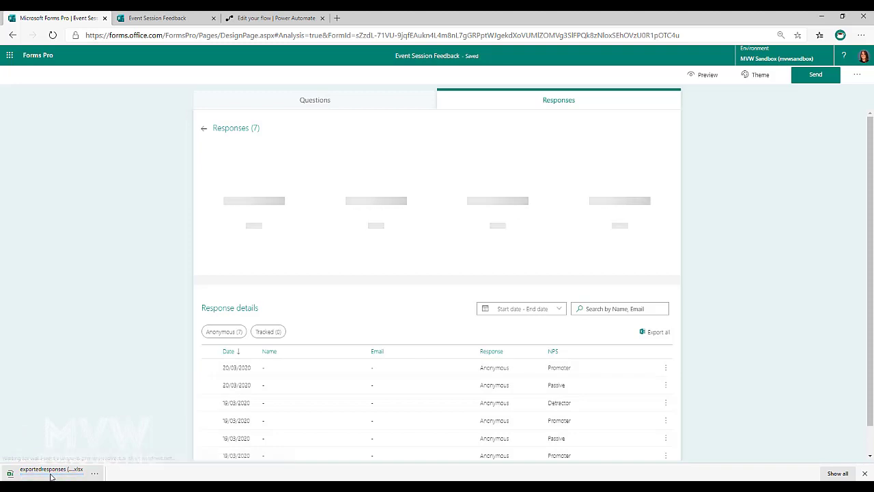
- Open the exported responses workbook and check the Session ID column for the latest and the third response
click(51, 474)
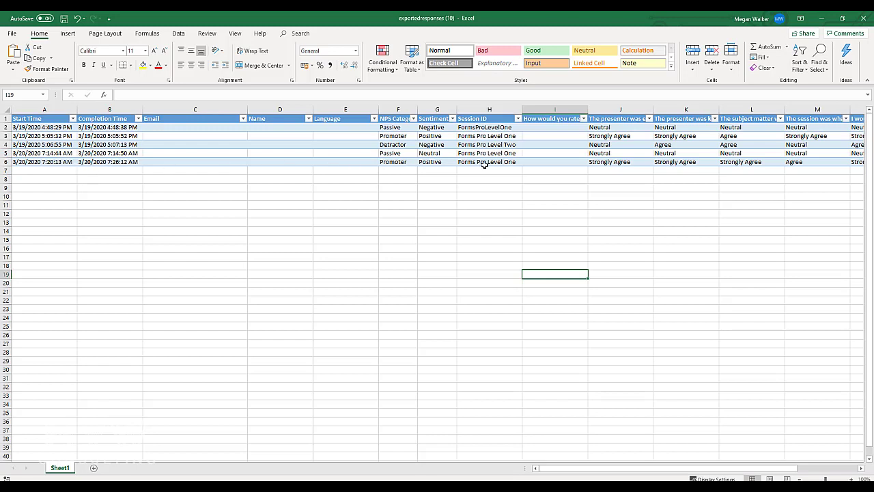
click(509, 162)
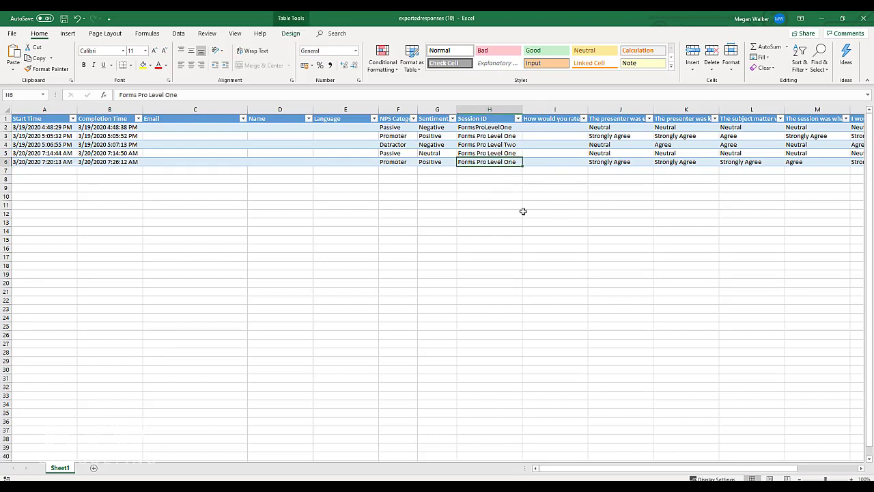
click(492, 145)
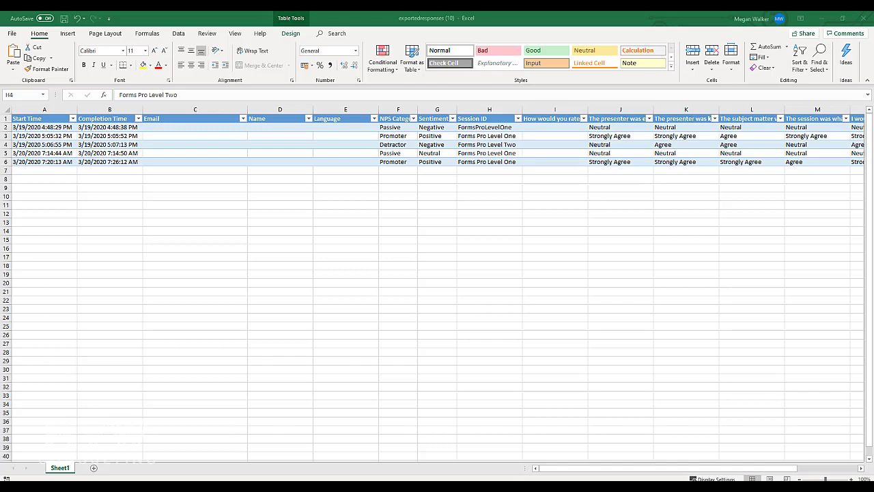
- Switch to Notepad and review the &ctx parameter and the session name it passes as SessionID
key(alt+Tab)
click(286, 219)
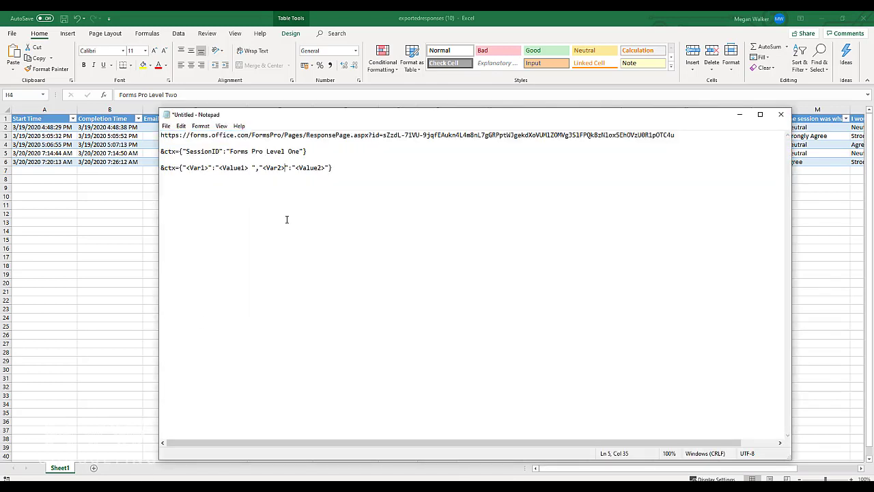
drag(336, 154, 160, 152)
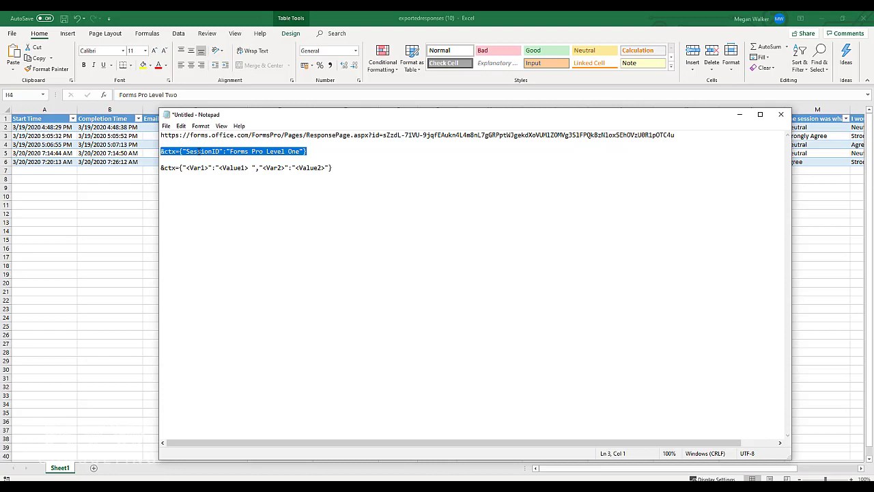
click(268, 153)
drag(230, 151, 300, 149)
click(457, 221)
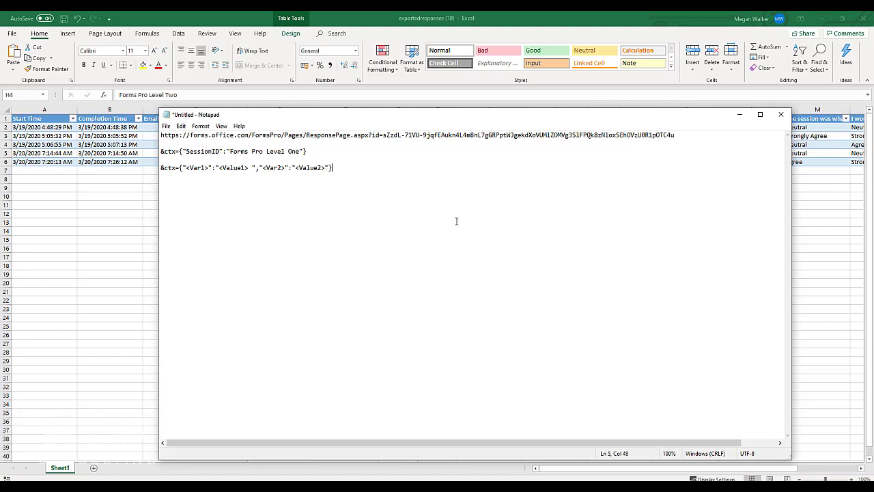